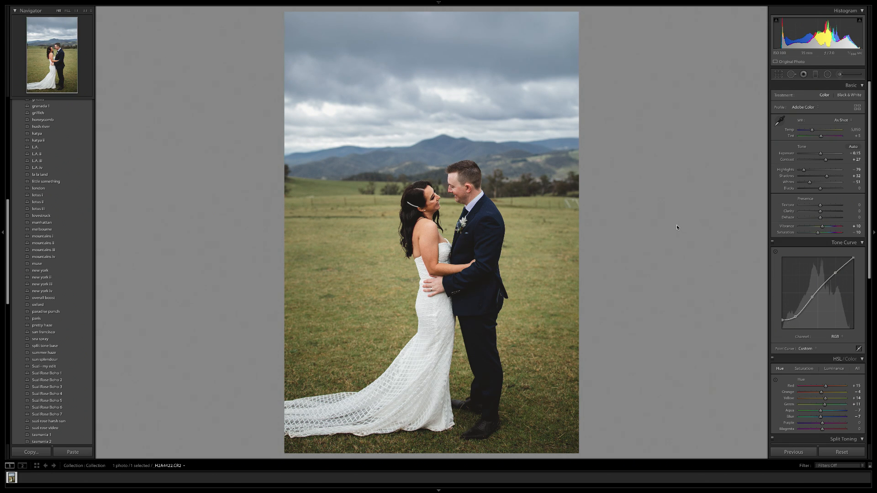
# Reset all edits on the wedding photo and crop it tighter around the couple, keeping the original aspect ratio
pyautogui.press('\\')
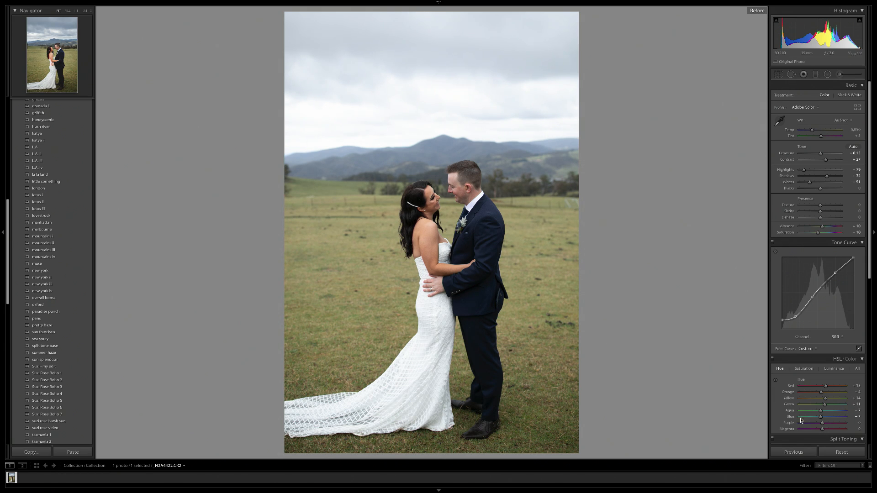
pyautogui.click(841, 453)
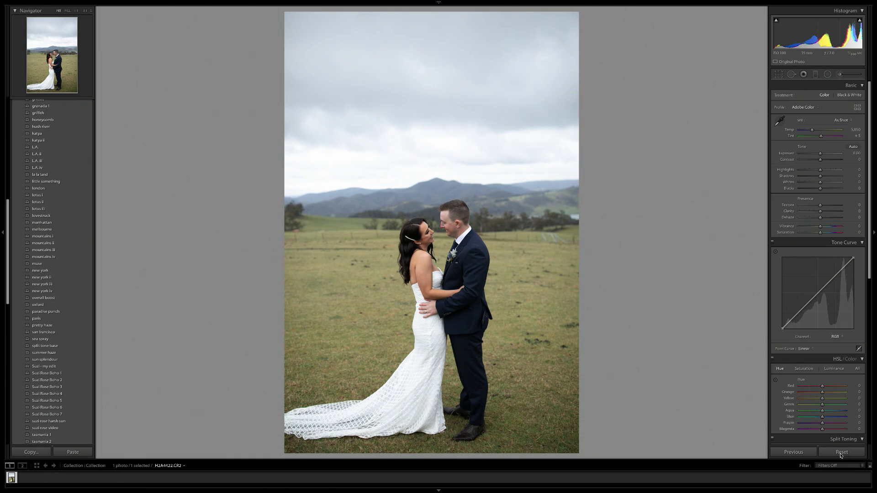
pyautogui.press('r')
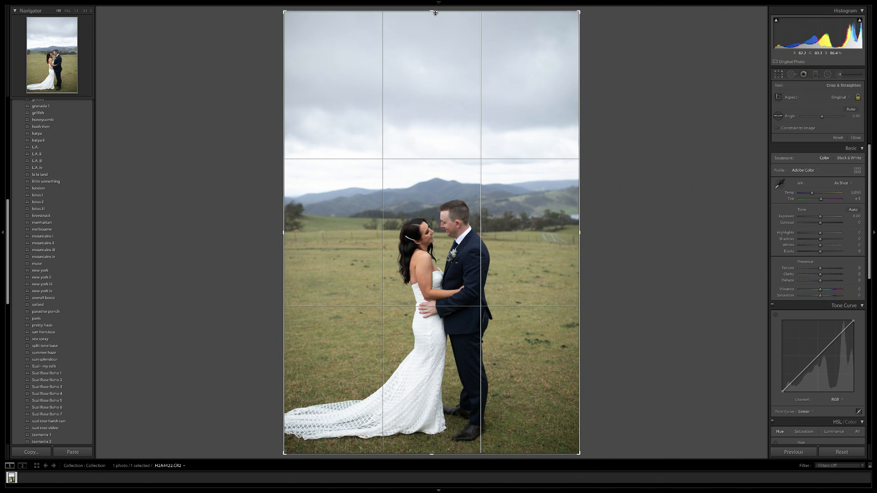
pyautogui.moveTo(433, 12); pyautogui.dragTo(440, 46)
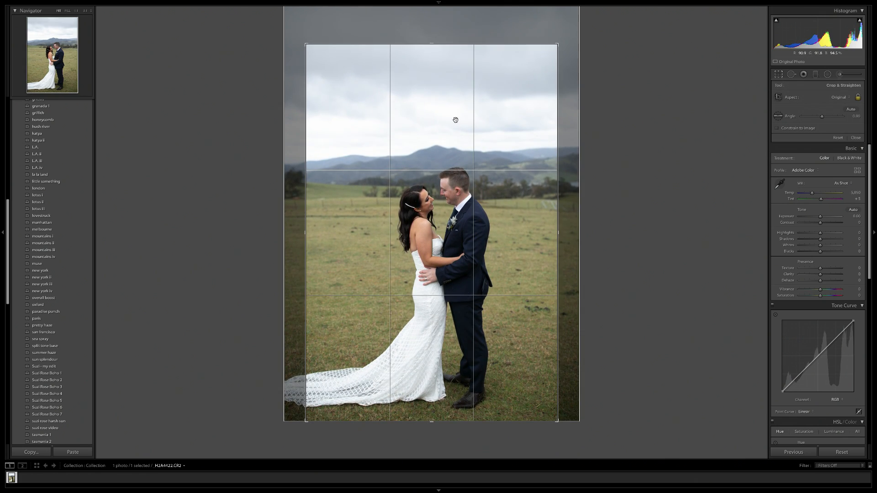
pyautogui.moveTo(454, 119)
pyautogui.mouseDown()
pyautogui.moveTo(465, 121)
pyautogui.moveTo(452, 119)
pyautogui.mouseUp()
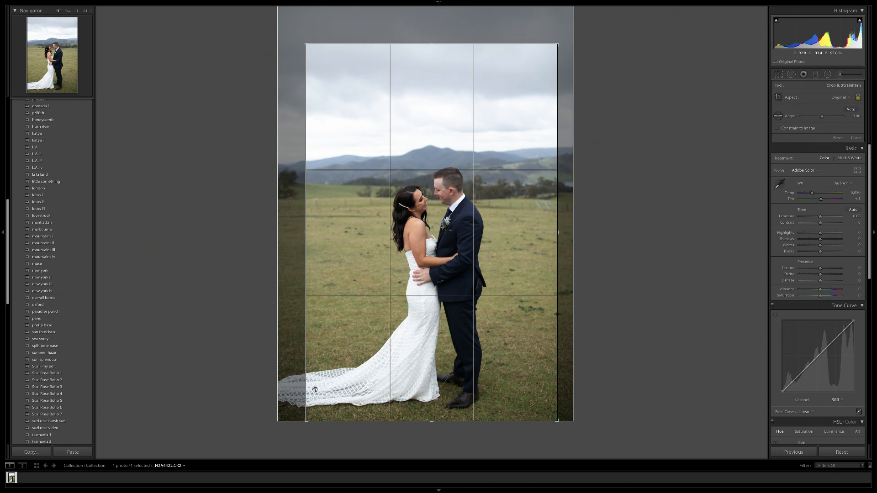
pyautogui.moveTo(444, 320); pyautogui.dragTo(454, 309)
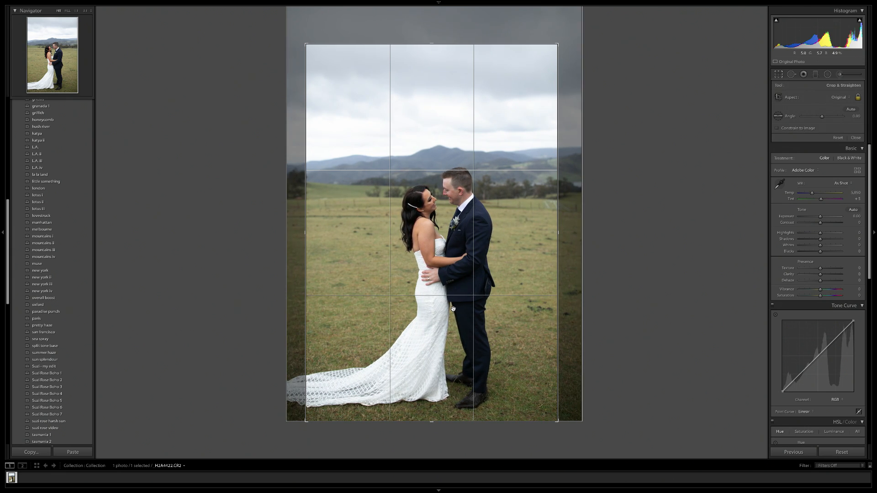
pyautogui.press('Return')
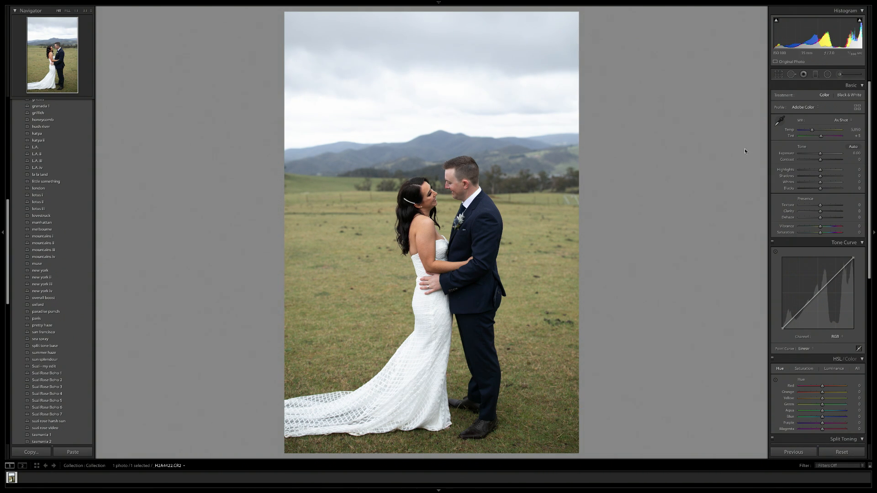
# Set Highlights to -92, Whites to -41, Shadows to +34, Exposure to +0.25 and Contrast to +21
pyautogui.moveTo(821, 171); pyautogui.dragTo(803, 171)
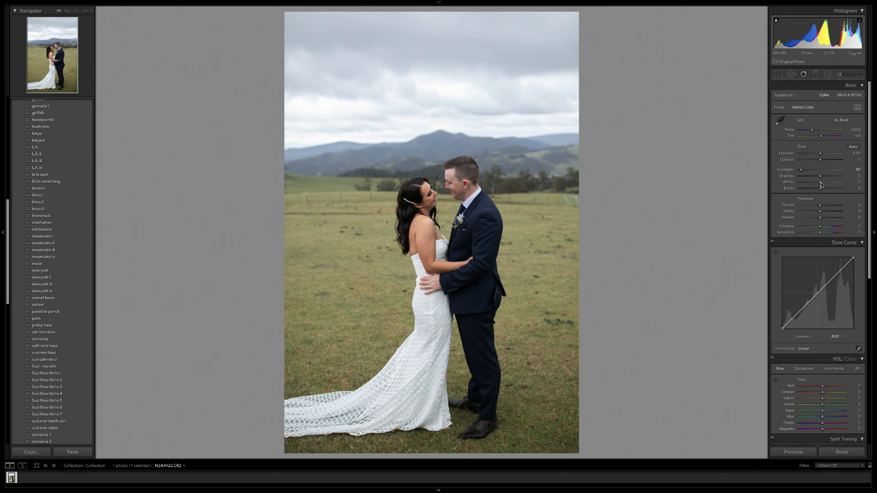
pyautogui.moveTo(821, 184); pyautogui.dragTo(813, 185)
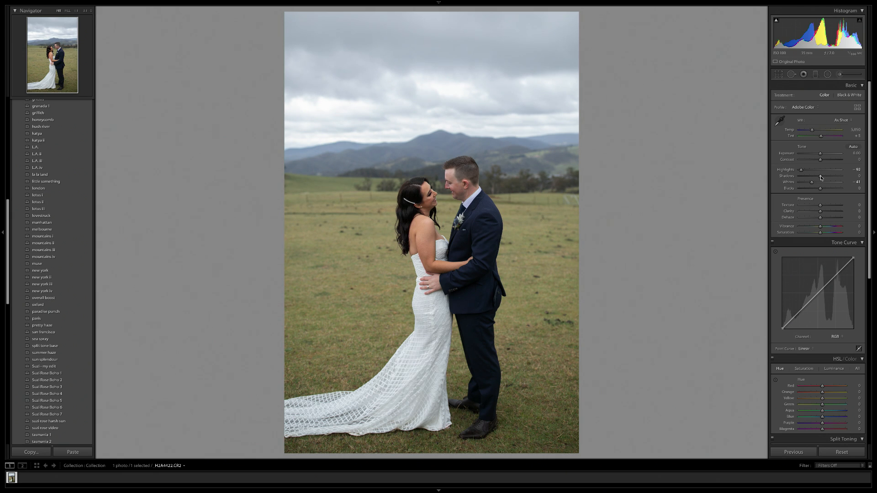
pyautogui.moveTo(821, 177); pyautogui.dragTo(828, 177)
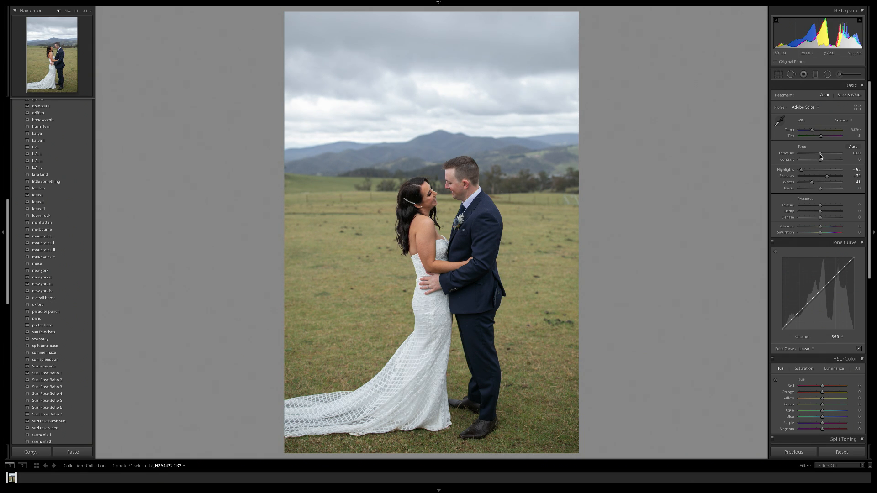
pyautogui.moveTo(821, 153); pyautogui.dragTo(826, 161)
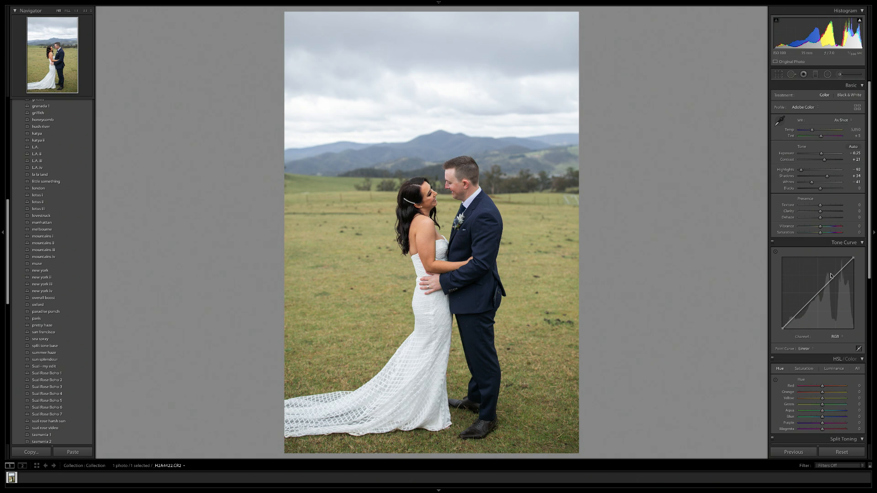
# Shape a custom RGB tone curve with a lifted black point and adjusted shadow, midtone and highlight points
pyautogui.scroll(-3, 831, 275)
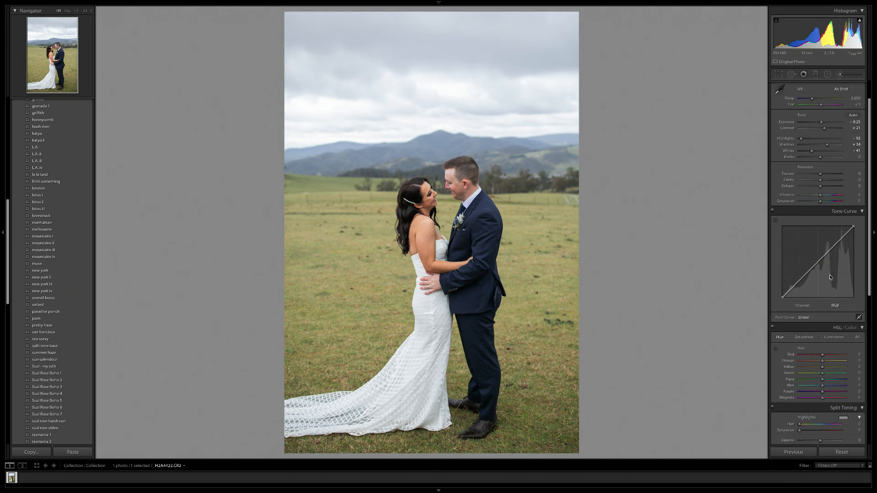
pyautogui.scroll(-1, 831, 277)
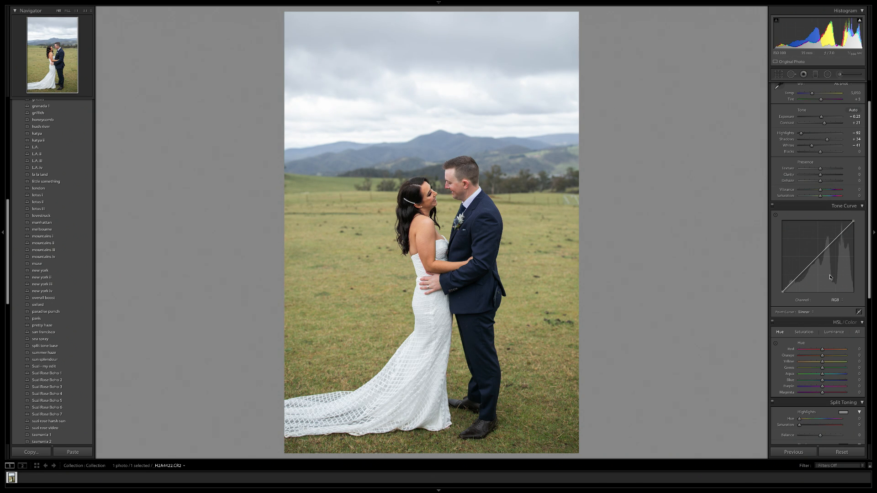
pyautogui.moveTo(782, 295); pyautogui.dragTo(837, 237)
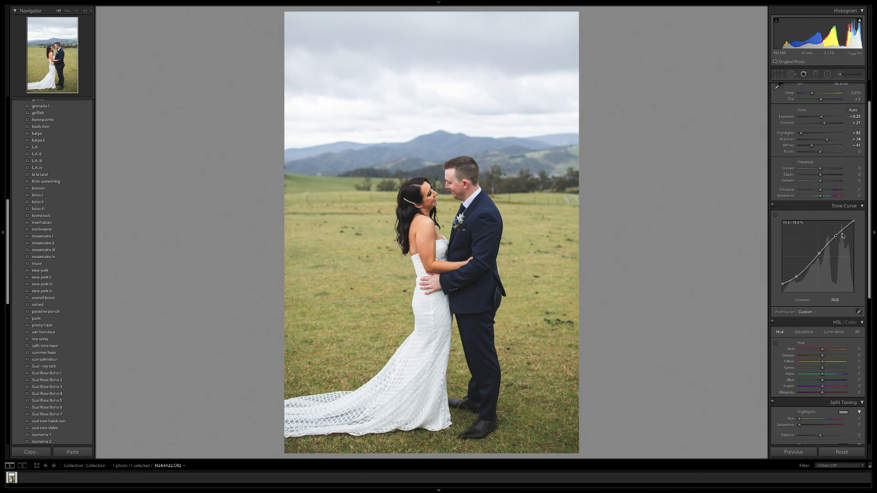
pyautogui.click(797, 279)
pyautogui.moveTo(819, 257); pyautogui.dragTo(815, 260)
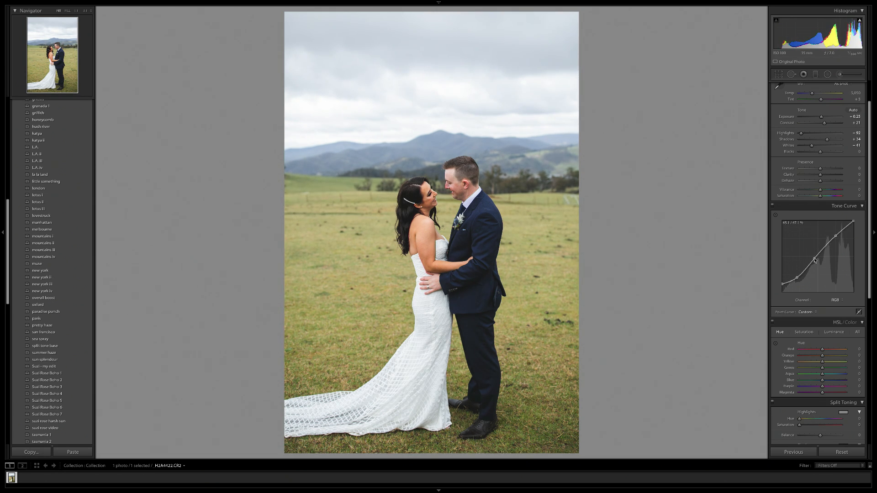
# Compare the photo with and without the tone curve adjustments, leaving them enabled
pyautogui.click(772, 206)
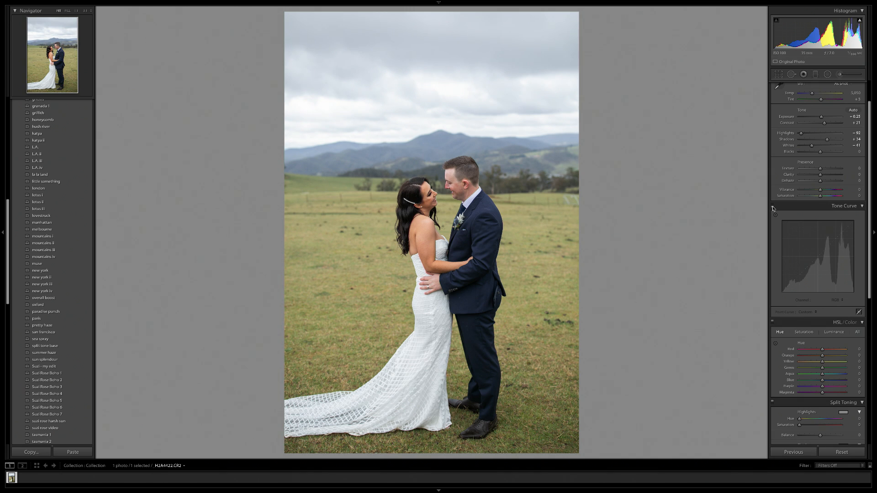
pyautogui.click(772, 206)
pyautogui.click(772, 206)
pyautogui.click(773, 207)
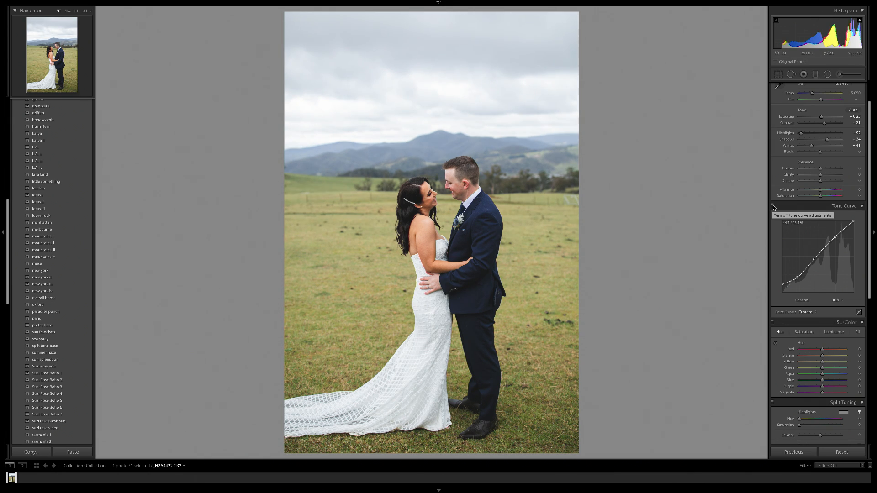
pyautogui.click(773, 206)
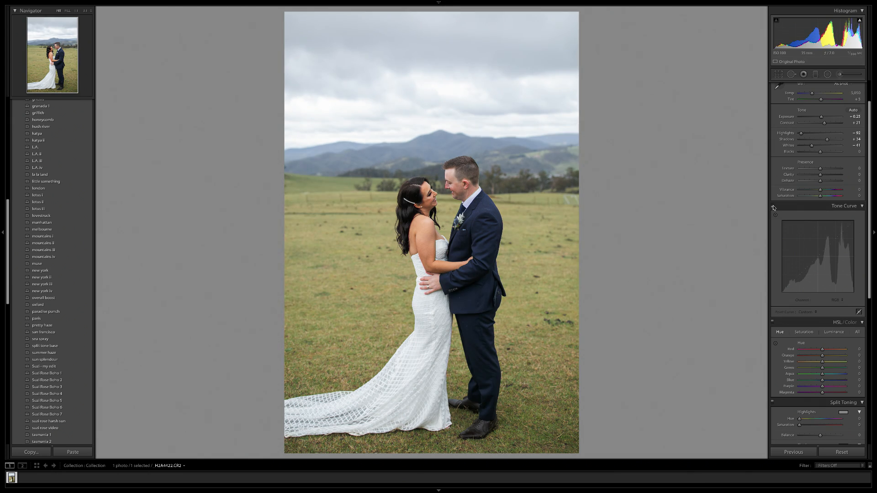
pyautogui.click(773, 207)
pyautogui.click(773, 207)
pyautogui.click(774, 207)
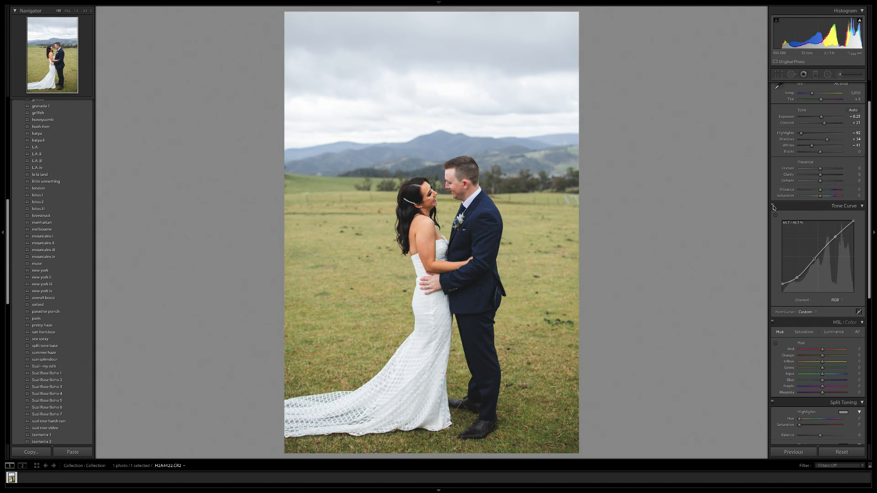
# Sharpen the photo with an Amount of 69 and a Radius of 1.4
pyautogui.scroll(-3, 784, 216)
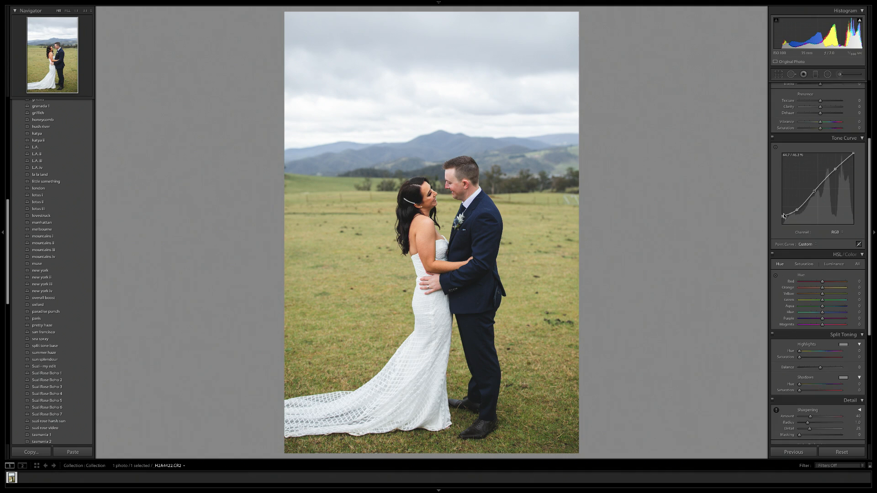
pyautogui.scroll(-4, 784, 216)
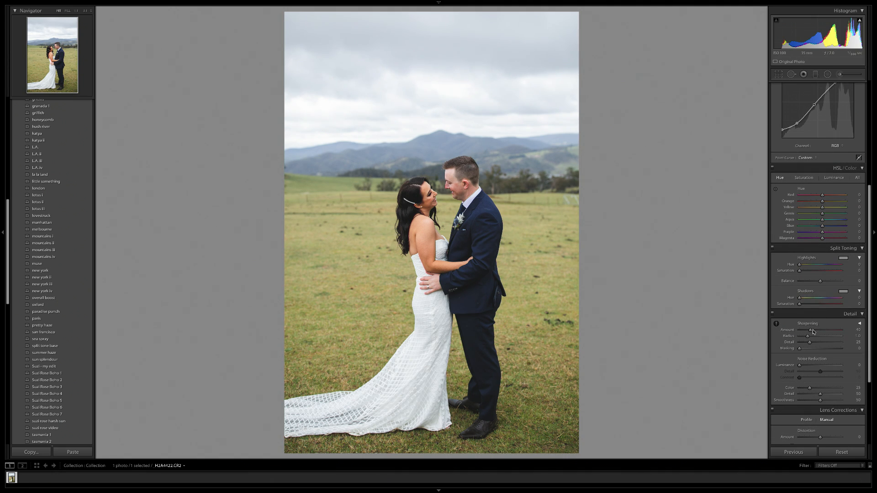
pyautogui.moveTo(813, 332); pyautogui.dragTo(814, 339)
# Split-tone the photo with highlights at hue 42, saturation 8 and shadows at hue 22, saturation 7
pyautogui.moveTo(802, 274); pyautogui.dragTo(813, 274)
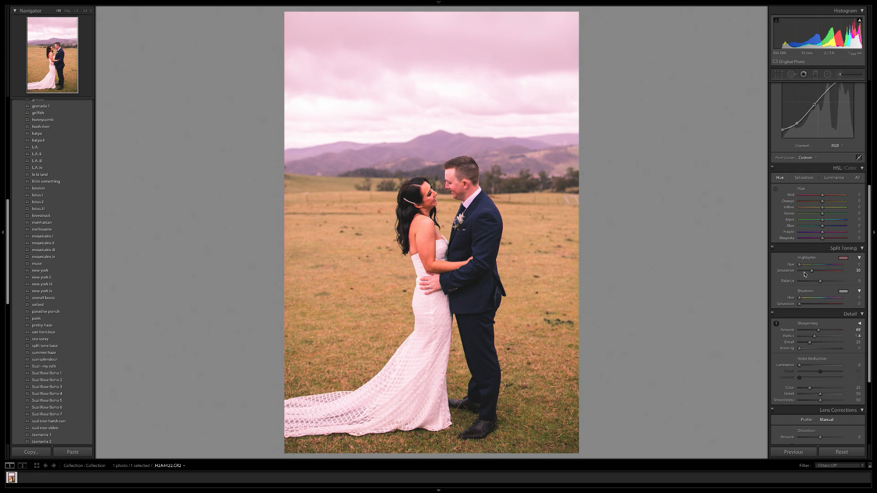
pyautogui.moveTo(813, 273); pyautogui.dragTo(805, 267)
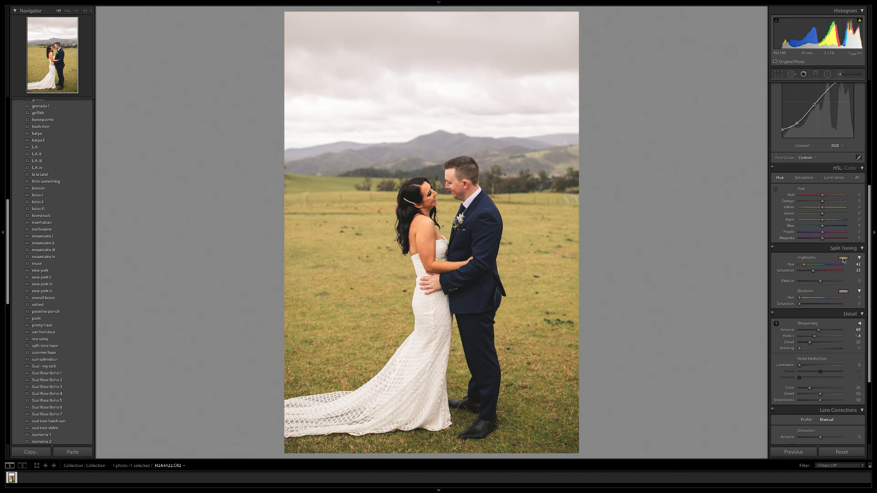
pyautogui.moveTo(805, 267); pyautogui.dragTo(804, 272)
pyautogui.moveTo(800, 304)
pyautogui.mouseDown()
pyautogui.moveTo(811, 304)
pyautogui.moveTo(802, 300)
pyautogui.mouseUp()
pyautogui.moveTo(812, 305); pyautogui.dragTo(802, 306)
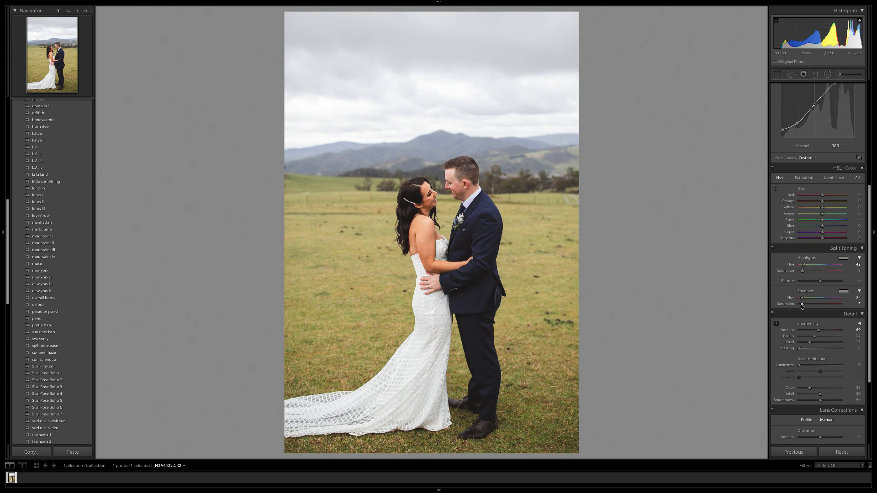
# Compare the photo with and without the split toning, leaving it enabled
pyautogui.click(772, 248)
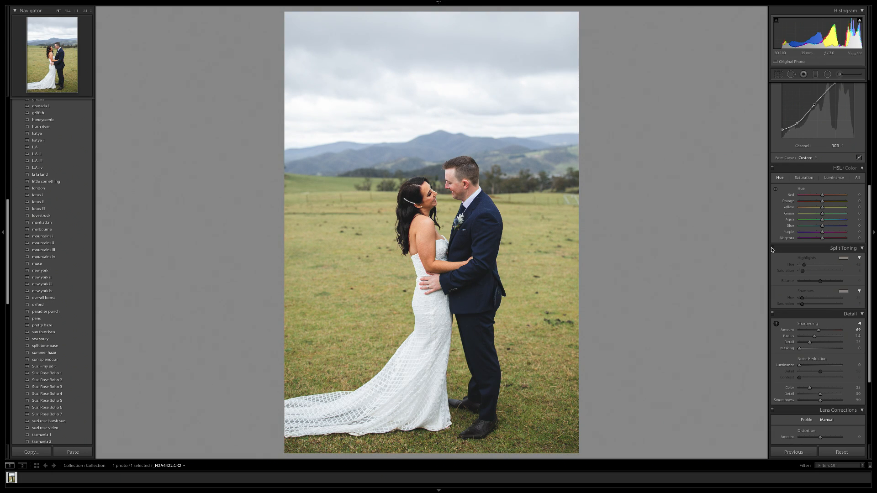
pyautogui.click(772, 249)
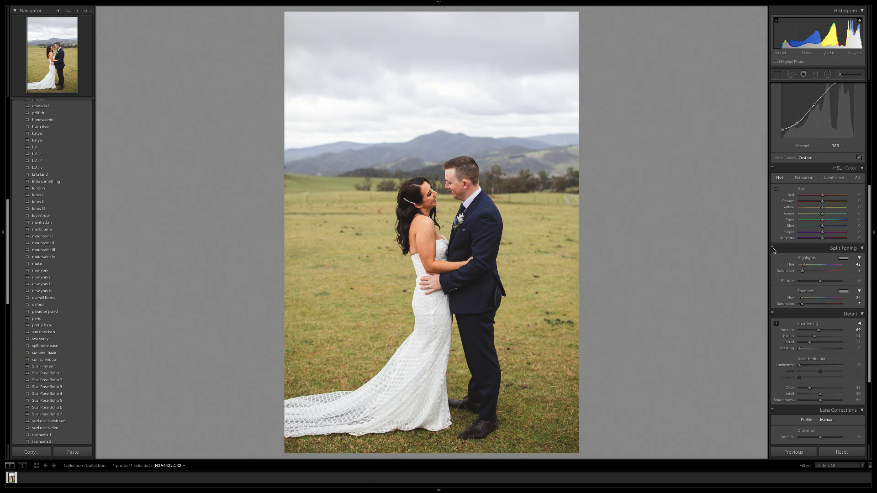
pyautogui.click(773, 249)
pyautogui.click(773, 249)
# Shape the blue channel's tone curve with a slightly lifted black point, a shadow anchor point and a slightly raised upper-midtone point
pyautogui.scroll(5, 786, 252)
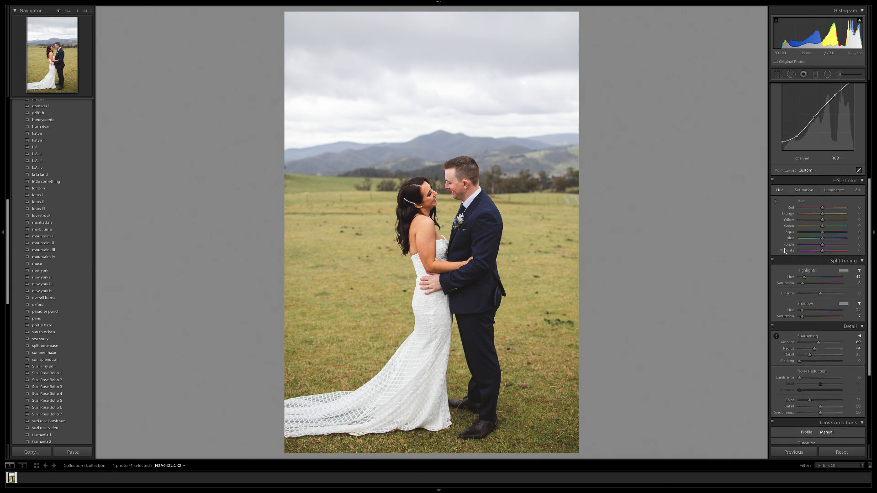
pyautogui.scroll(3, 786, 252)
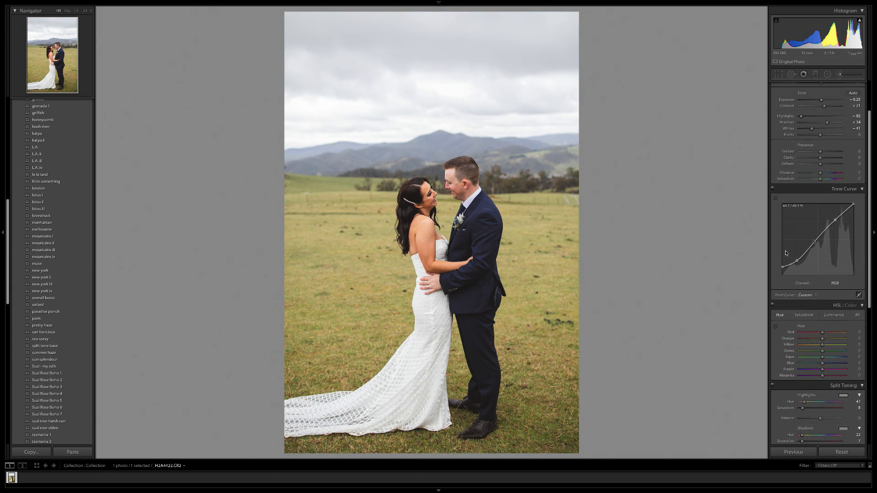
pyautogui.scroll(2, 833, 268)
pyautogui.click(834, 307)
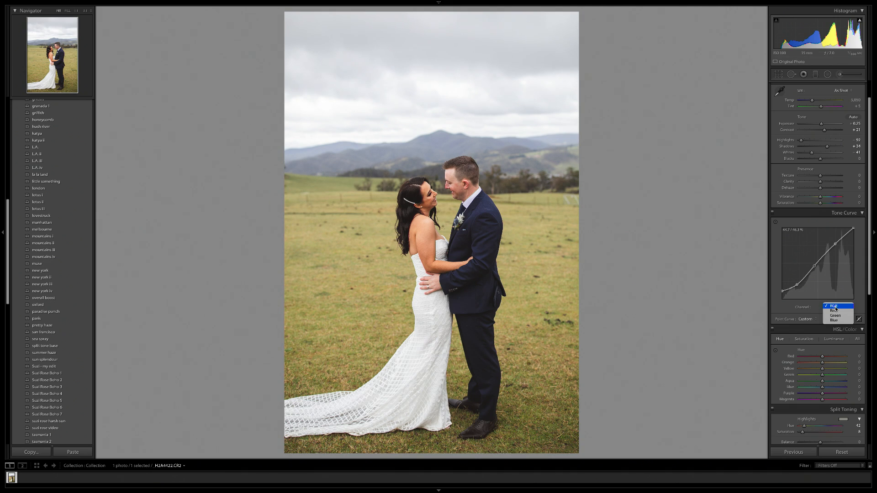
pyautogui.click(834, 320)
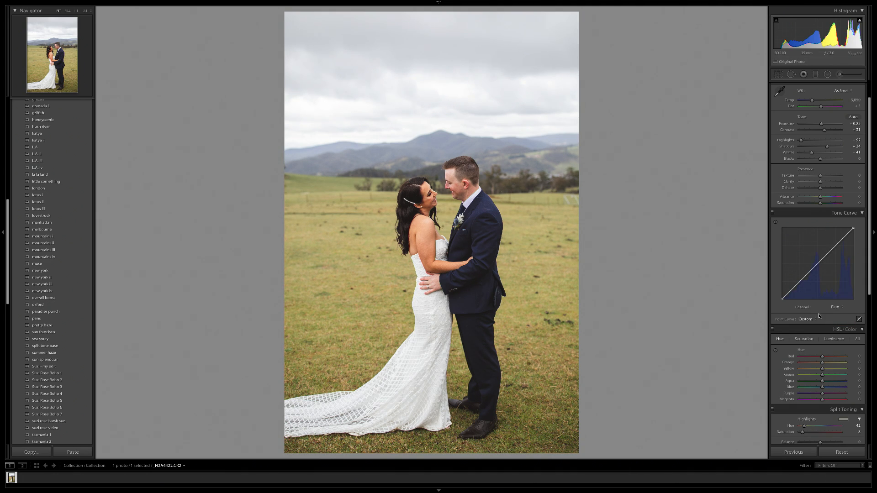
pyautogui.moveTo(784, 300); pyautogui.dragTo(783, 293)
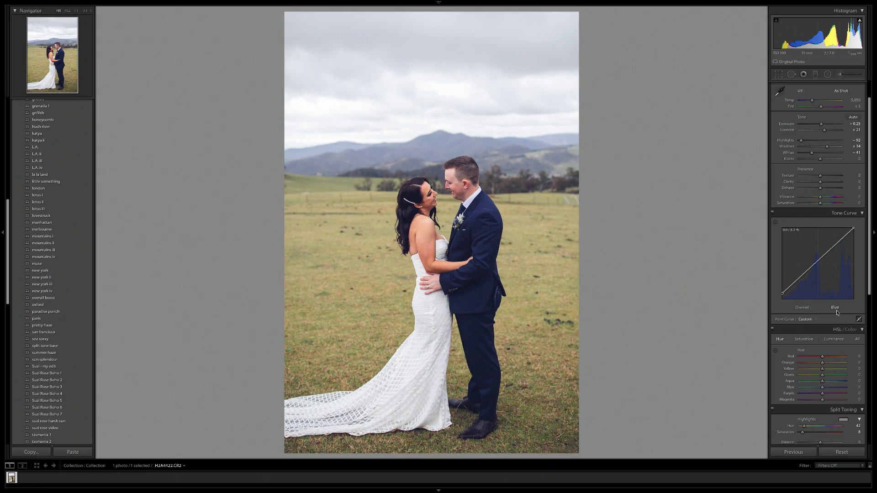
pyautogui.moveTo(783, 296); pyautogui.dragTo(799, 281)
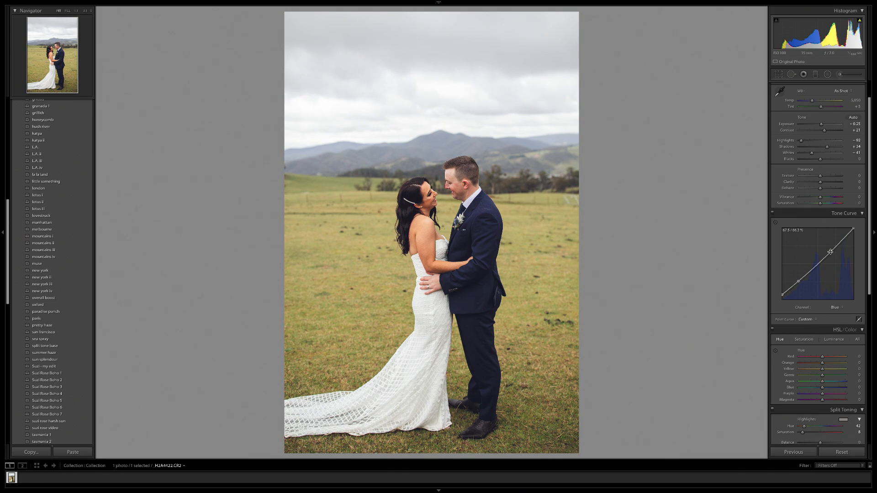
pyautogui.moveTo(830, 252); pyautogui.dragTo(829, 253)
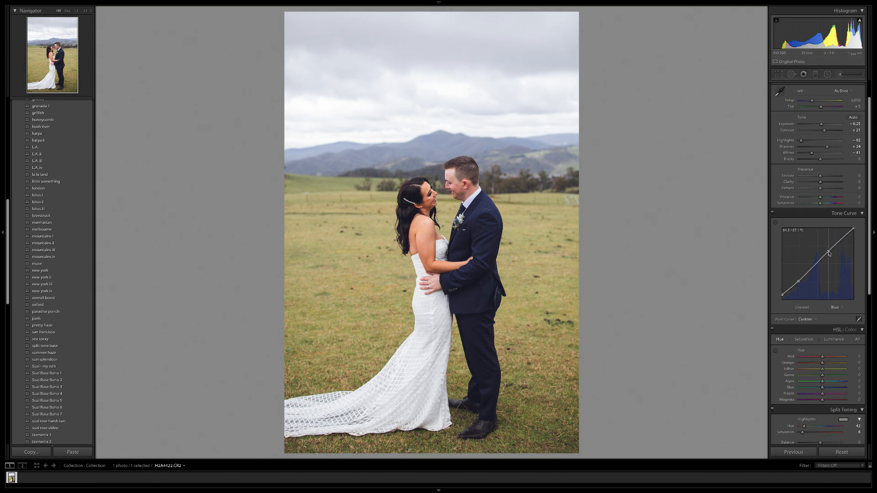
pyautogui.moveTo(829, 253); pyautogui.dragTo(826, 250)
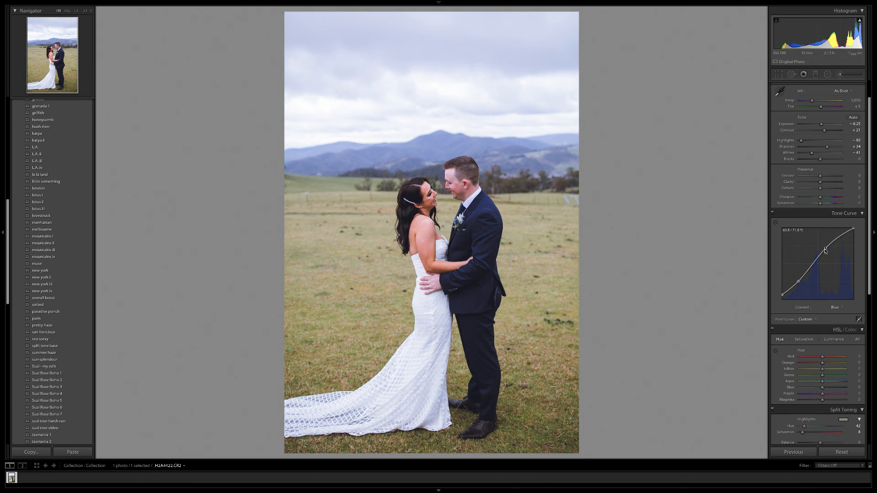
pyautogui.moveTo(826, 248); pyautogui.dragTo(827, 252)
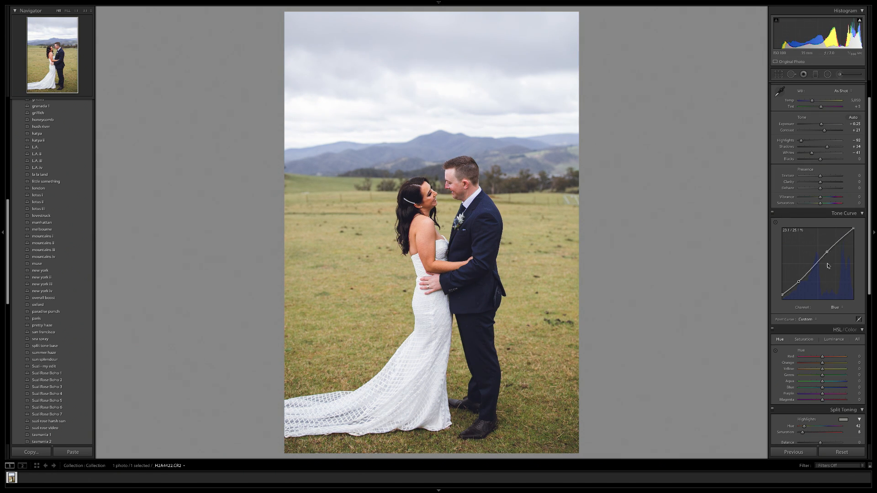
# Warm the white balance slightly by setting the Temp to 5,224 and the Tint to +8
pyautogui.scroll(2, 828, 282)
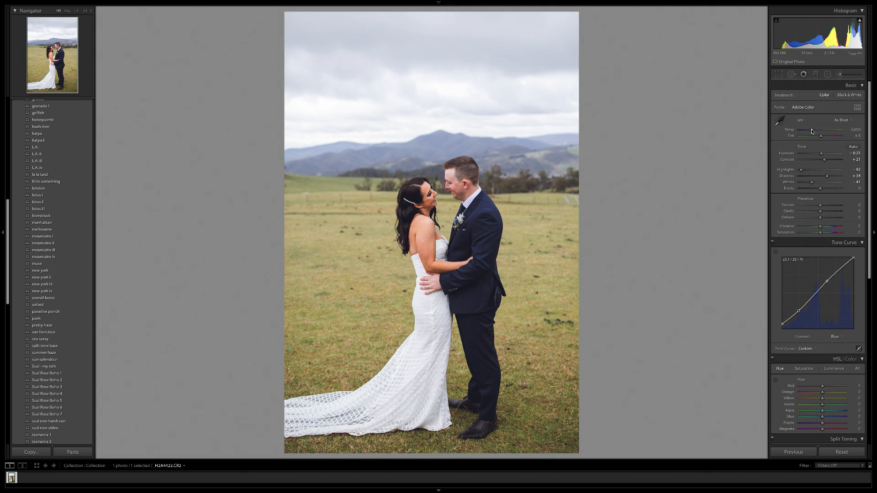
pyautogui.moveTo(812, 131); pyautogui.dragTo(821, 137)
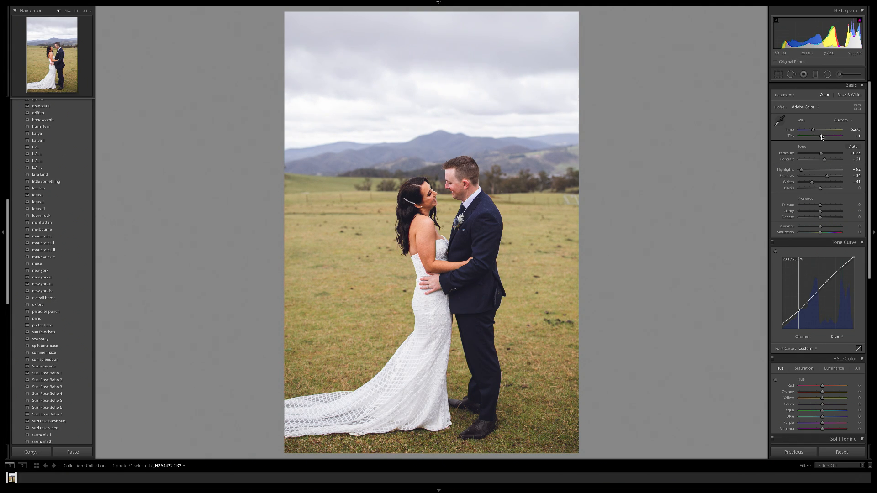
# Set the HSL luminance to Orange +7, Yellow −21, Green −26 and Blue −51
pyautogui.scroll(-5, 825, 167)
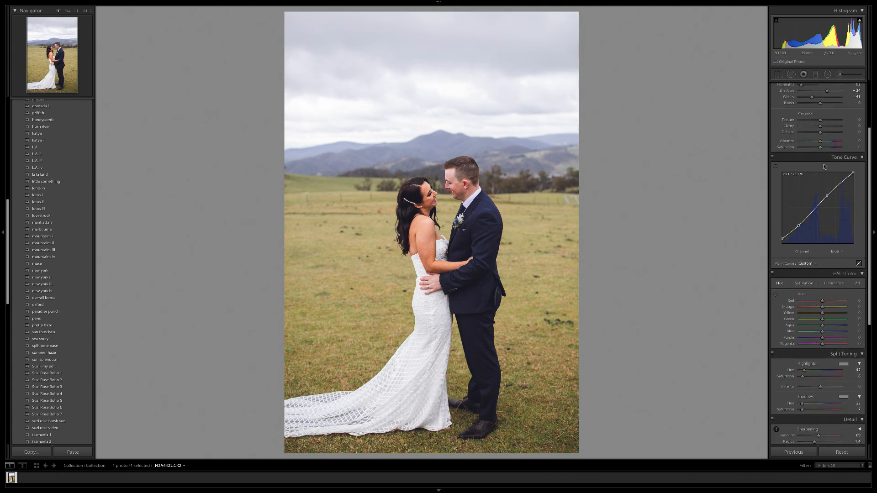
pyautogui.scroll(-1, 824, 167)
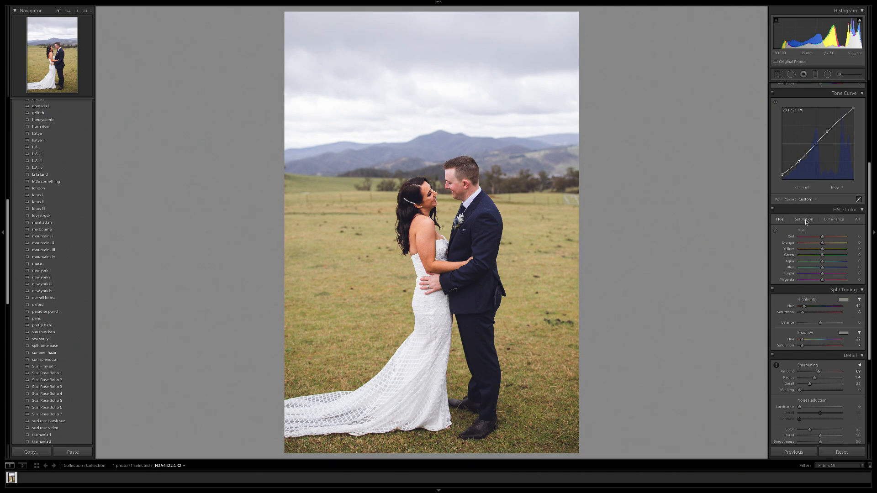
pyautogui.click(832, 220)
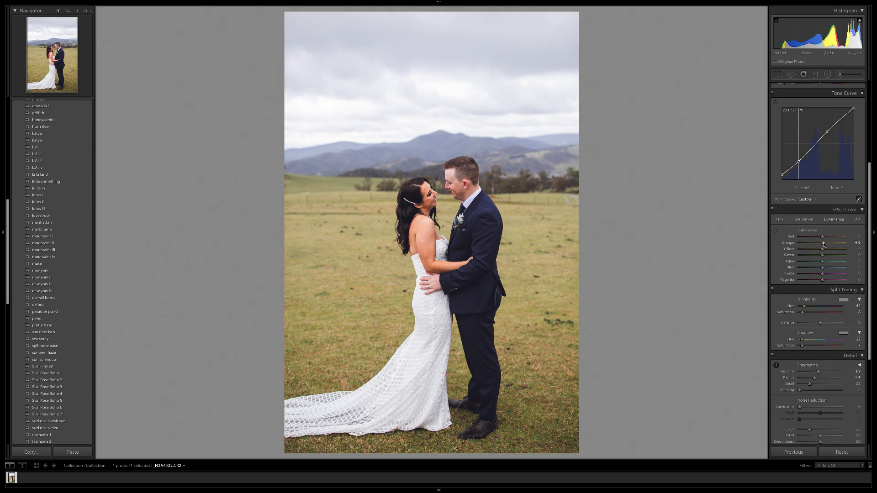
pyautogui.moveTo(824, 244); pyautogui.dragTo(825, 245)
pyautogui.moveTo(825, 245); pyautogui.dragTo(825, 245)
pyautogui.moveTo(822, 252); pyautogui.dragTo(816, 256)
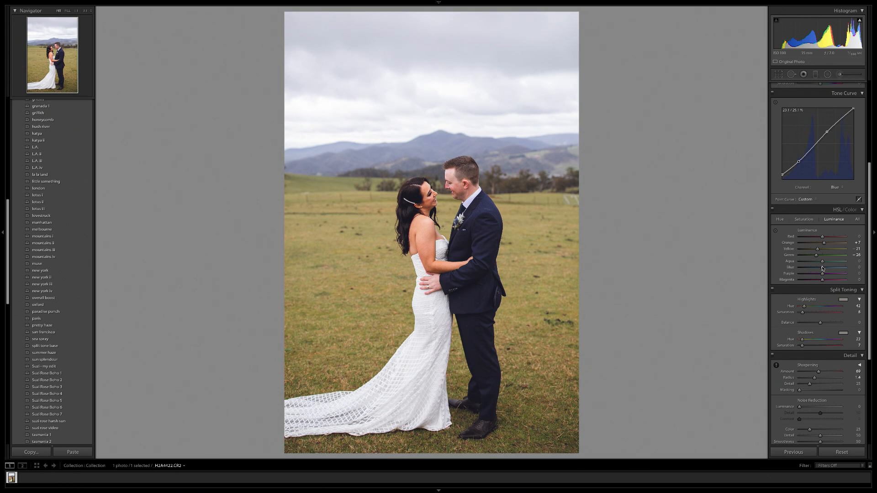
pyautogui.moveTo(822, 269); pyautogui.dragTo(815, 269)
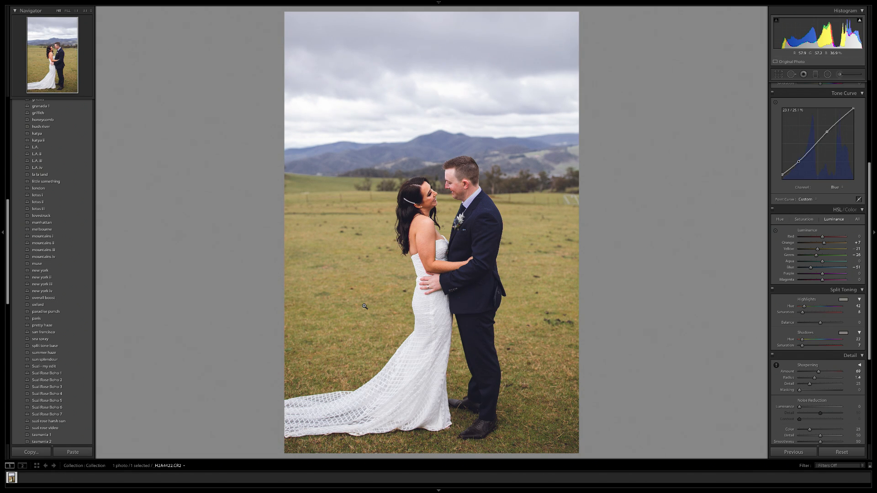
# Shift the HSL hues to Red −6, Orange −4, Yellow +19 and Green +18
pyautogui.click(780, 220)
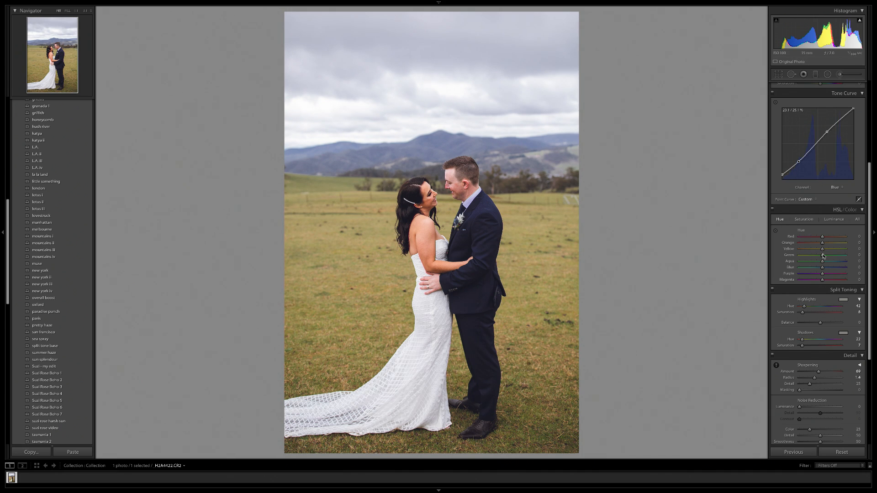
pyautogui.moveTo(823, 257)
pyautogui.mouseDown()
pyautogui.moveTo(836, 258)
pyautogui.moveTo(828, 251)
pyautogui.mouseUp()
pyautogui.moveTo(822, 245); pyautogui.dragTo(822, 245)
pyautogui.moveTo(829, 244); pyautogui.dragTo(822, 245)
pyautogui.moveTo(822, 245); pyautogui.dragTo(822, 244)
pyautogui.moveTo(823, 238); pyautogui.dragTo(821, 238)
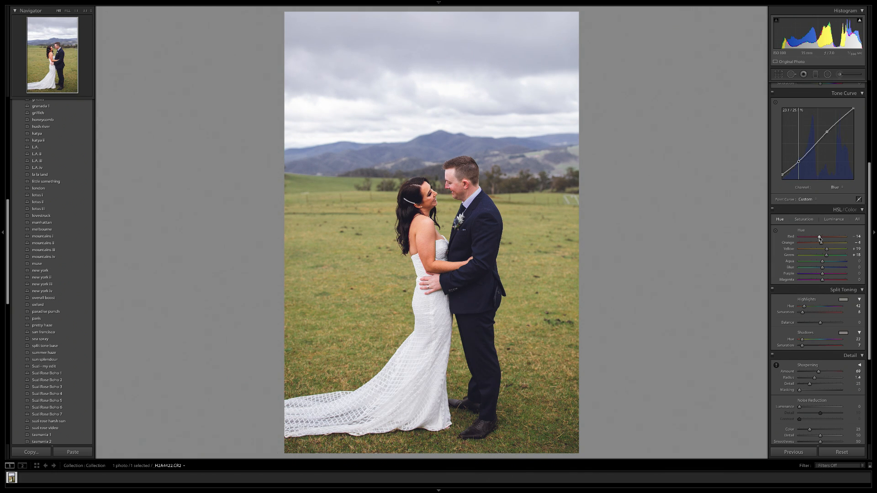
# Compare the photo with and without the HSL adjustments, leaving them enabled
pyautogui.click(773, 211)
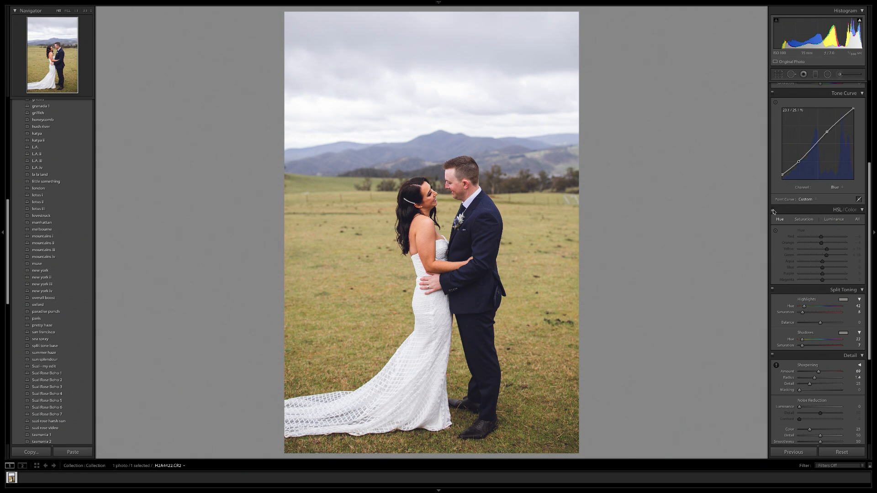
pyautogui.click(773, 211)
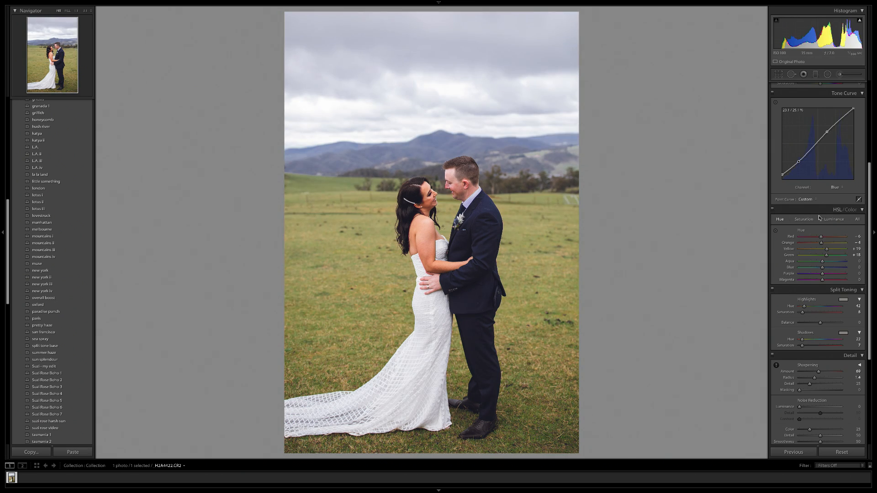
pyautogui.click(834, 220)
pyautogui.click(773, 211)
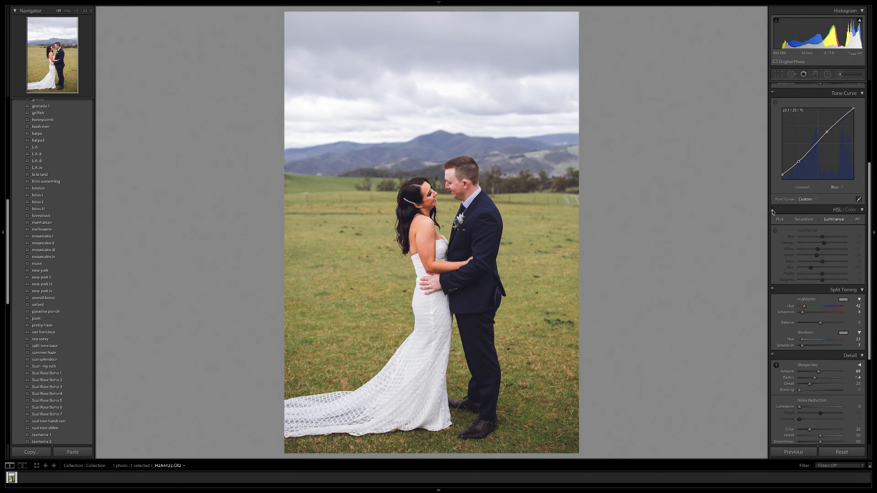
pyautogui.click(773, 211)
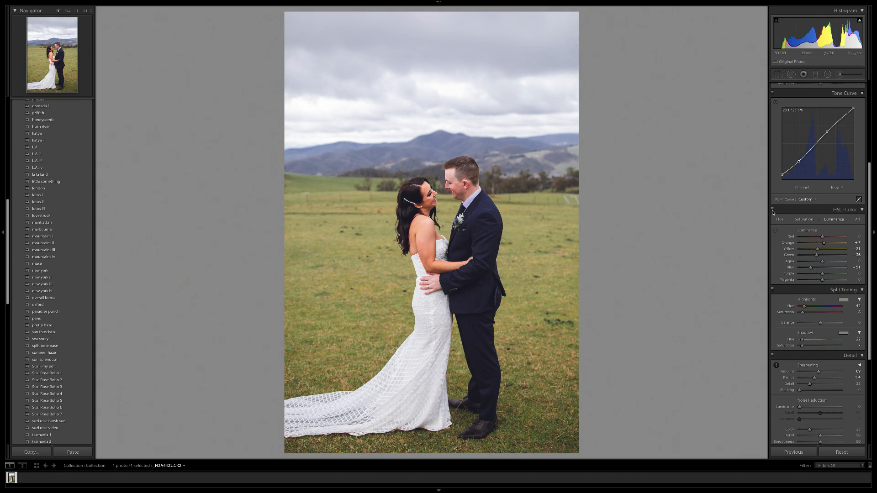
# Set the HSL saturation to Orange −6, Yellow −10, Green −24 and Blue +15, and the overall Vibrance to +13 and Saturation to +2
pyautogui.click(805, 220)
pyautogui.moveTo(823, 251); pyautogui.dragTo(826, 270)
pyautogui.scroll(5, 822, 252)
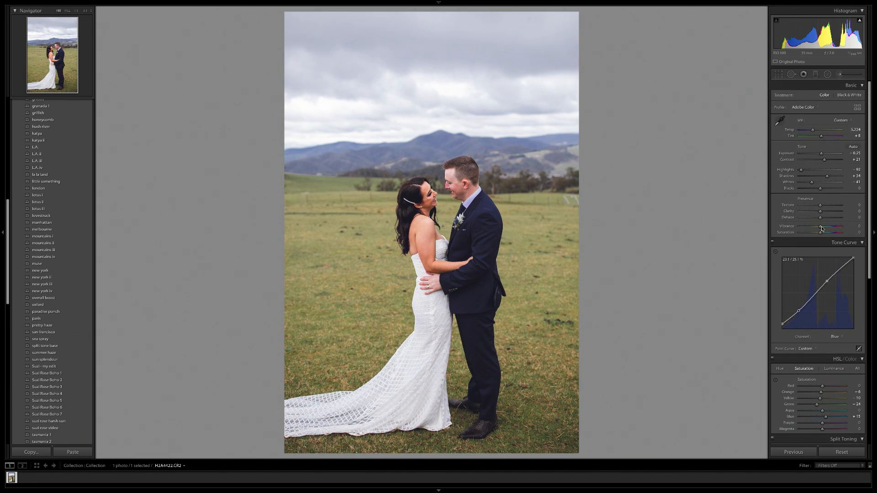
pyautogui.moveTo(821, 229); pyautogui.dragTo(822, 234)
# Compare the edited photo with its original version, returning to the edited view
pyautogui.press('\\')
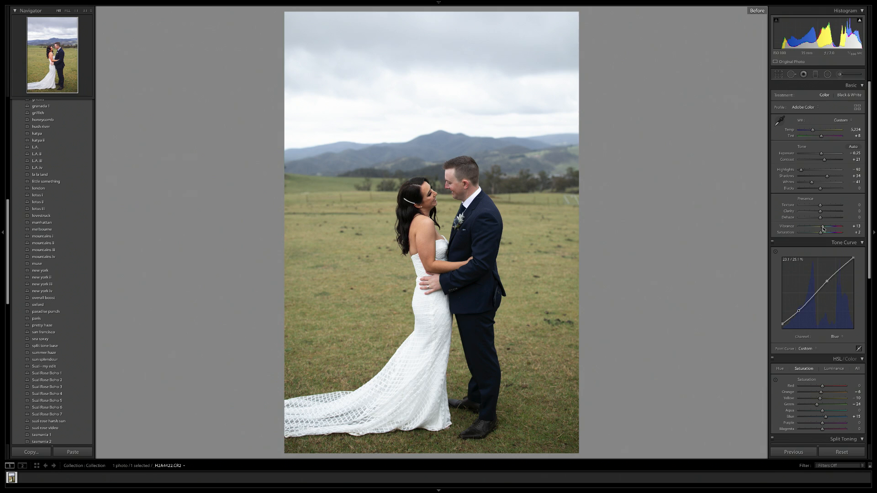
pyautogui.press('\\')
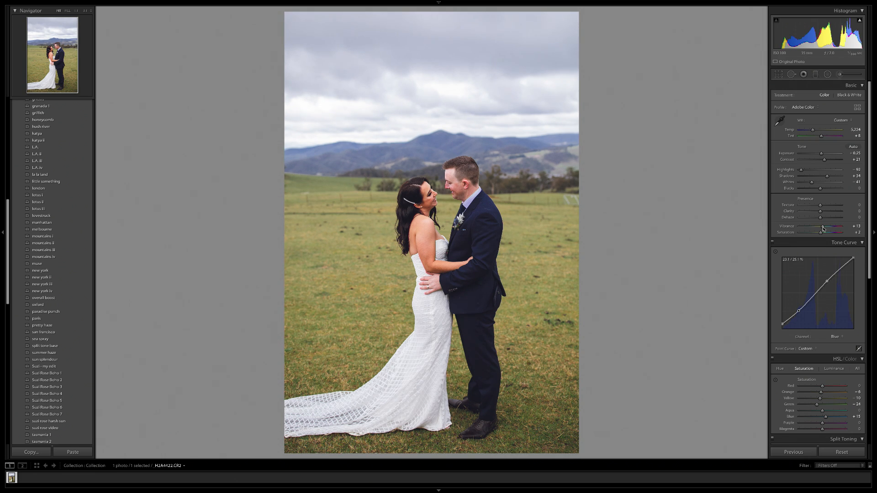
pyautogui.press('\\')
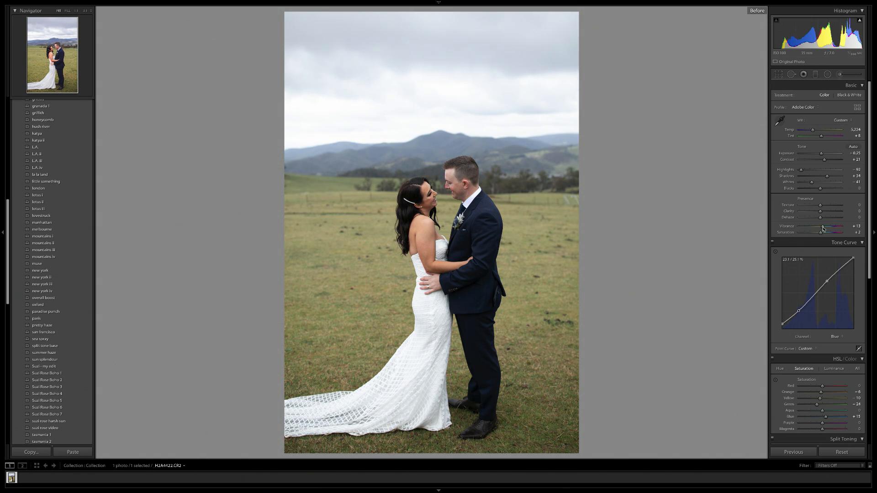
pyautogui.press('\\')
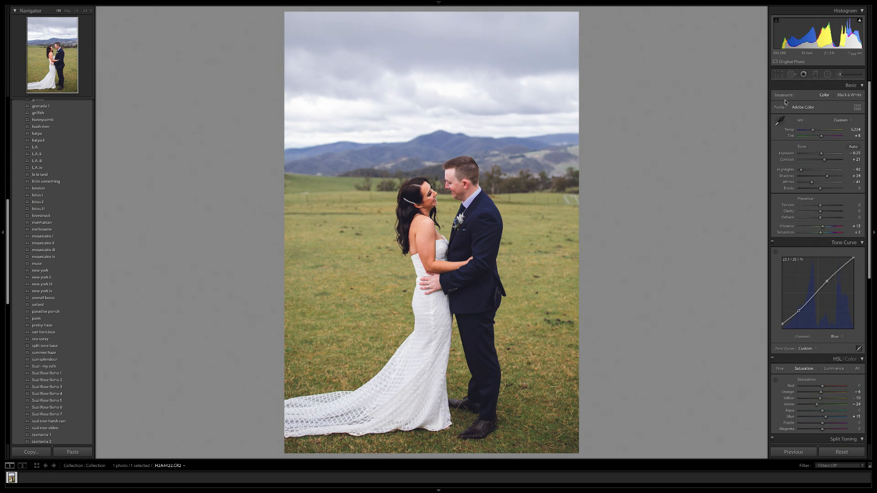
# Draw a tall radial filter centred on the couple and darken the area outside it with an Exposure of −1.18
pyautogui.click(830, 75)
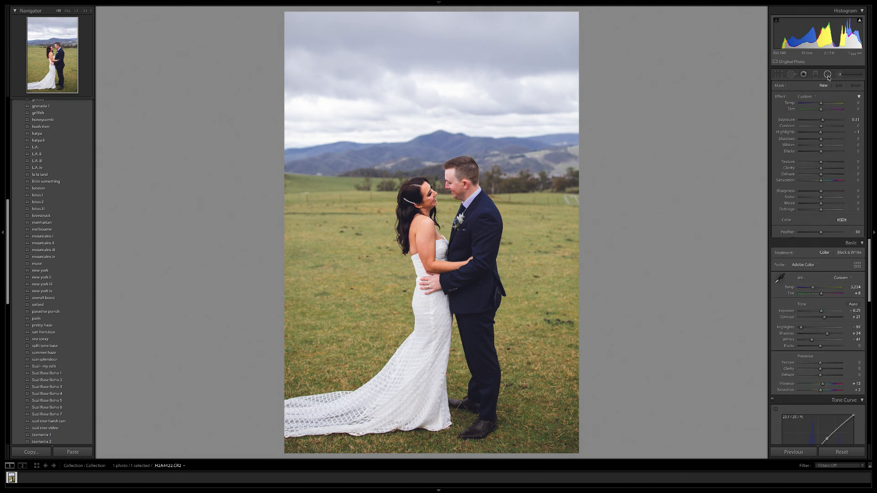
pyautogui.moveTo(419, 200); pyautogui.dragTo(514, 341)
pyautogui.moveTo(450, 210); pyautogui.dragTo(474, 277)
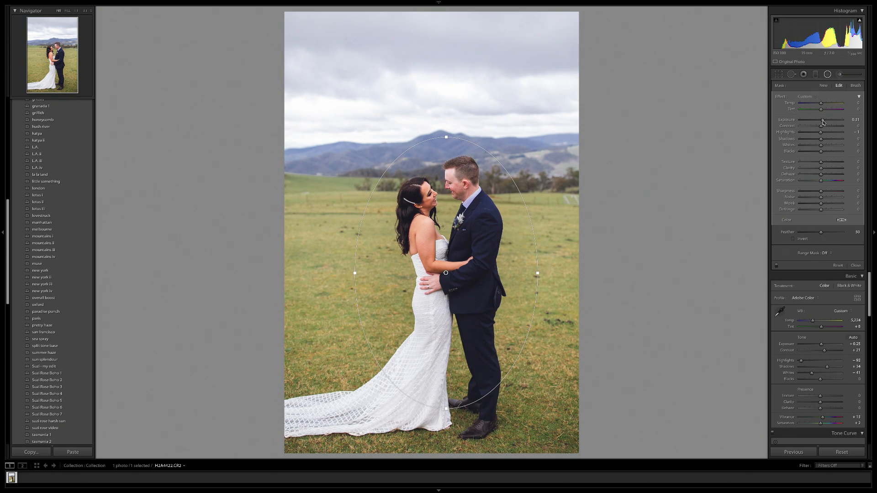
pyautogui.moveTo(824, 119); pyautogui.dragTo(816, 122)
pyautogui.moveTo(475, 282); pyautogui.dragTo(475, 258)
pyautogui.moveTo(445, 391); pyautogui.dragTo(446, 400)
pyautogui.moveTo(537, 251); pyautogui.dragTo(542, 255)
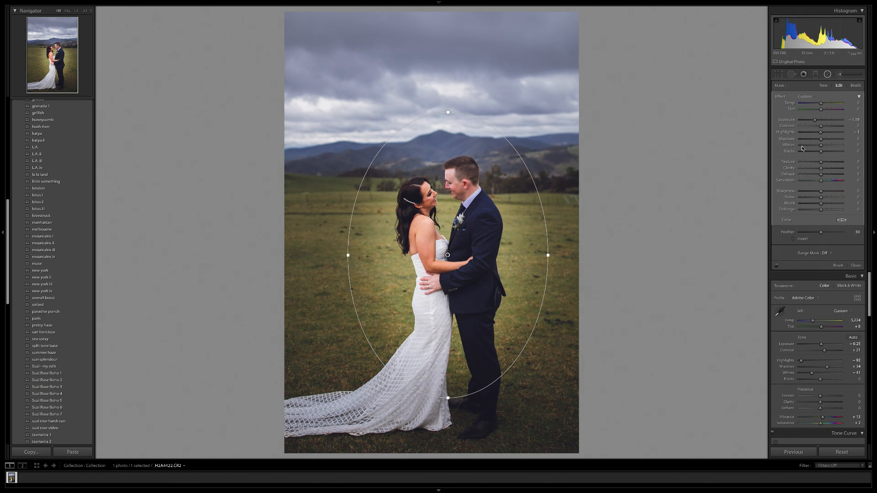
# Soften the radial filter's darkening to an Exposure of about −0.6 with a Feather of 66, and deselect it
pyautogui.moveTo(815, 122); pyautogui.dragTo(818, 122)
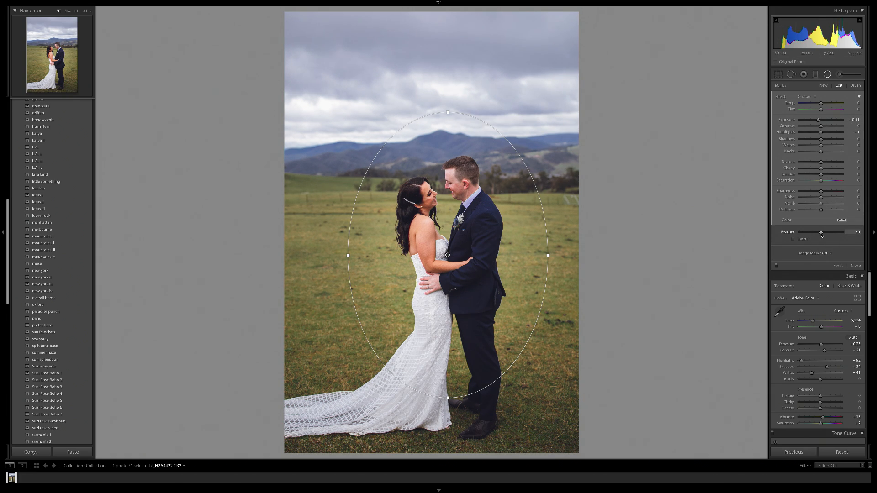
pyautogui.moveTo(822, 235)
pyautogui.mouseDown()
pyautogui.moveTo(834, 235)
pyautogui.moveTo(799, 235)
pyautogui.moveTo(829, 235)
pyautogui.mouseUp()
pyautogui.moveTo(819, 121); pyautogui.dragTo(818, 122)
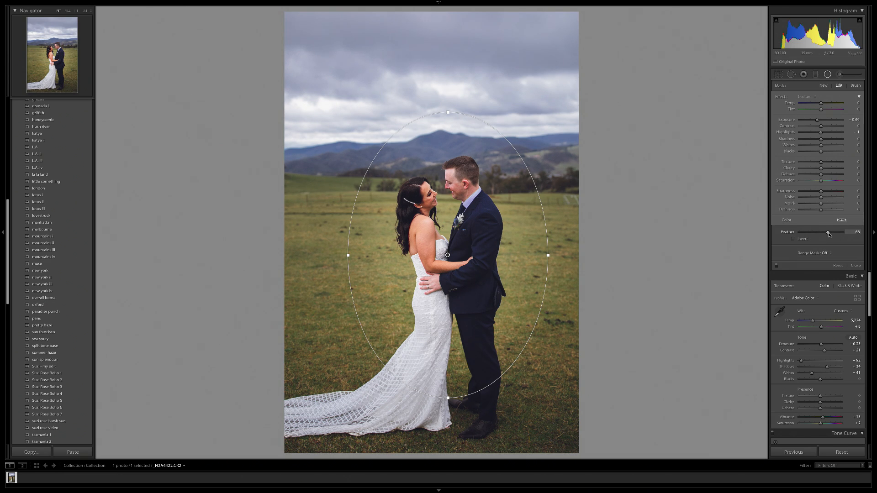
pyautogui.press('Escape')
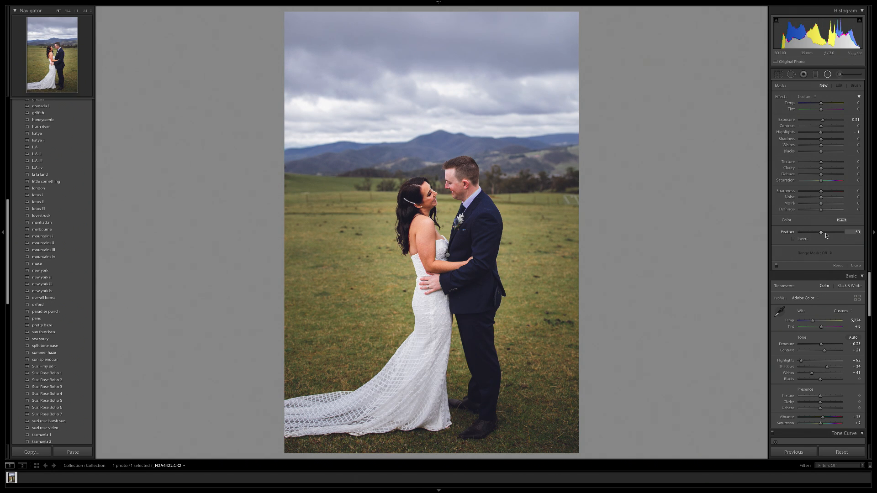
# Check the radial filter edit against the original photo and raise the overall Exposure to +0.35
pyautogui.press('\\')
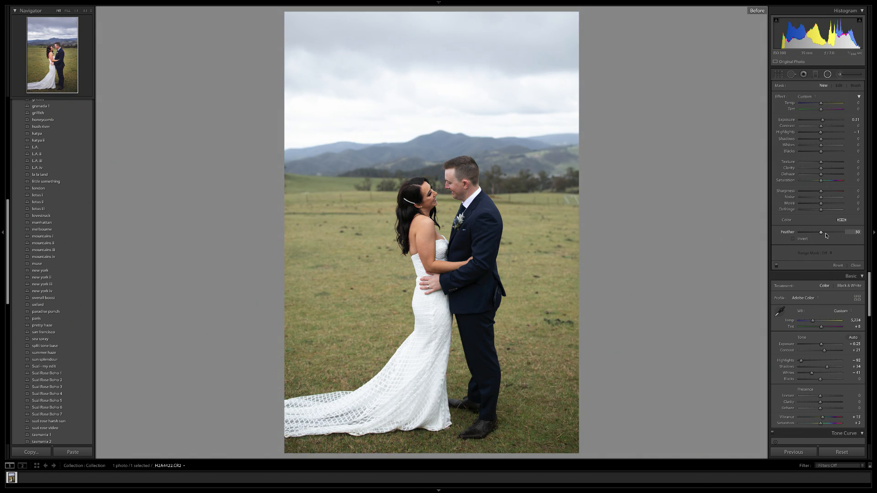
pyautogui.press('\\')
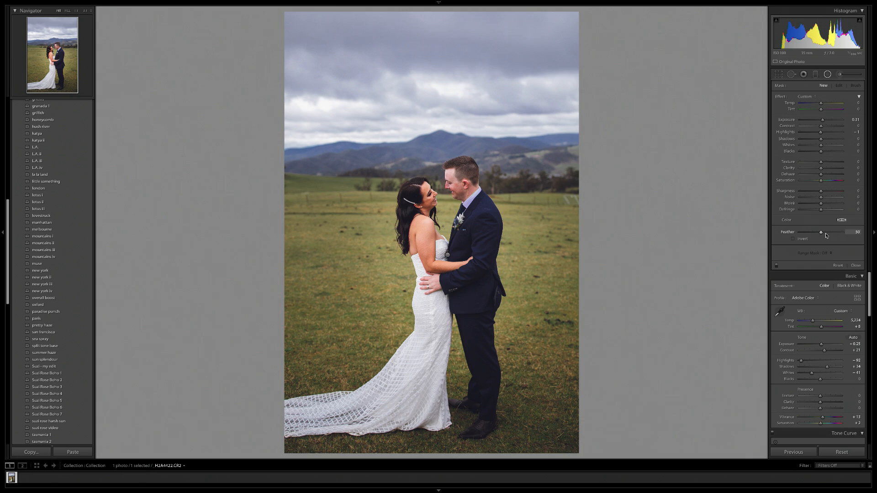
pyautogui.hotkey('shift', 'm')
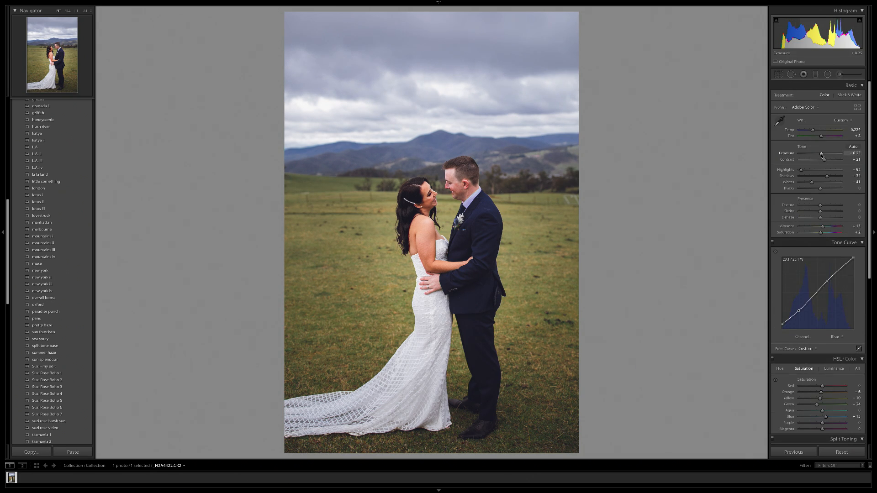
pyautogui.moveTo(822, 156); pyautogui.dragTo(822, 156)
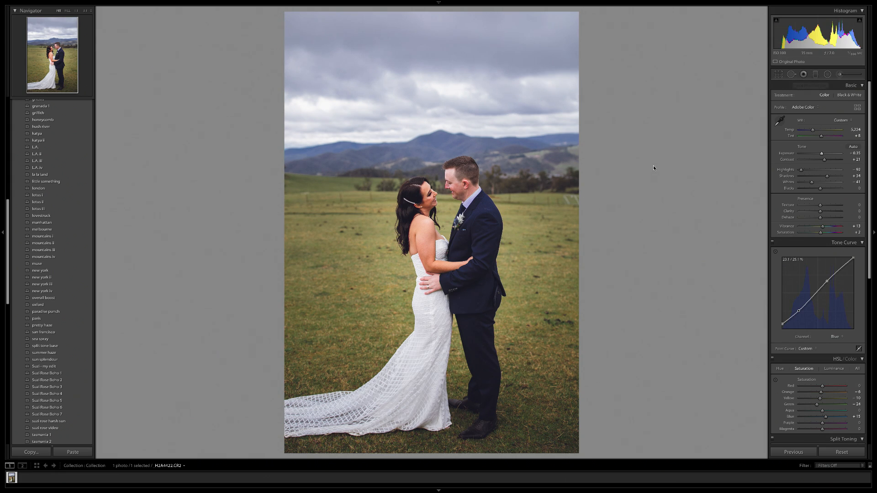
# Heal the dark patches in the grass on the bride's side of the photo with the Spot Removal tool
pyautogui.click(792, 74)
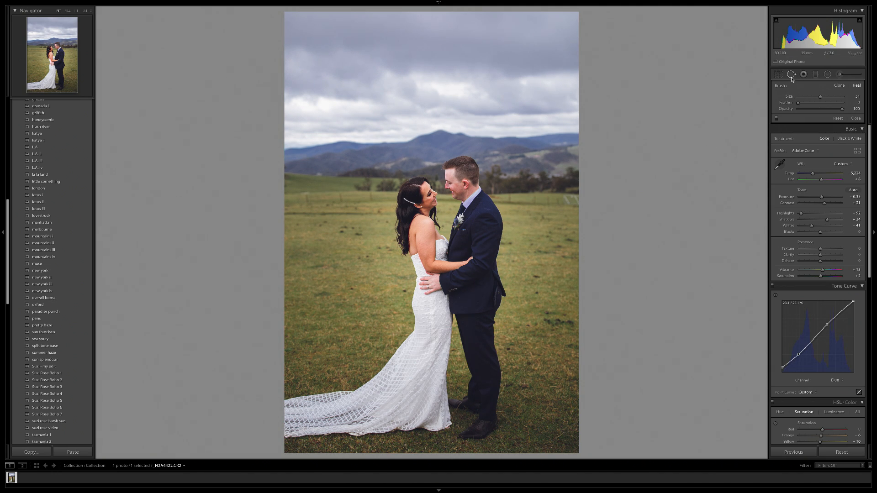
pyautogui.click(352, 288)
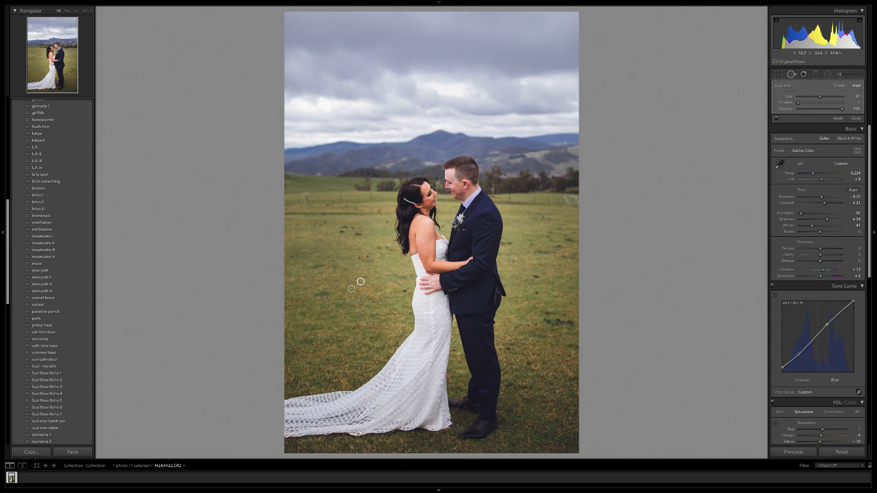
pyautogui.click(404, 291)
pyautogui.click(363, 274)
pyautogui.click(332, 222)
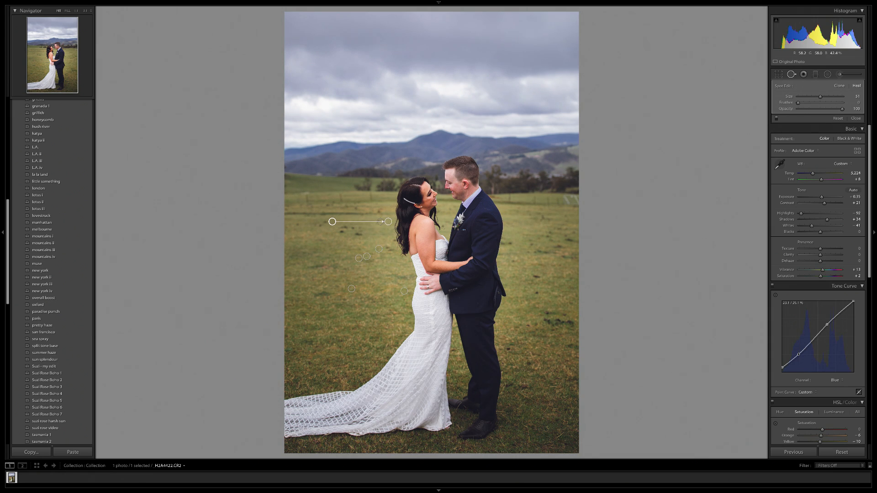
pyautogui.click(380, 221)
pyautogui.click(321, 226)
pyautogui.click(324, 221)
pyautogui.click(342, 232)
pyautogui.click(297, 225)
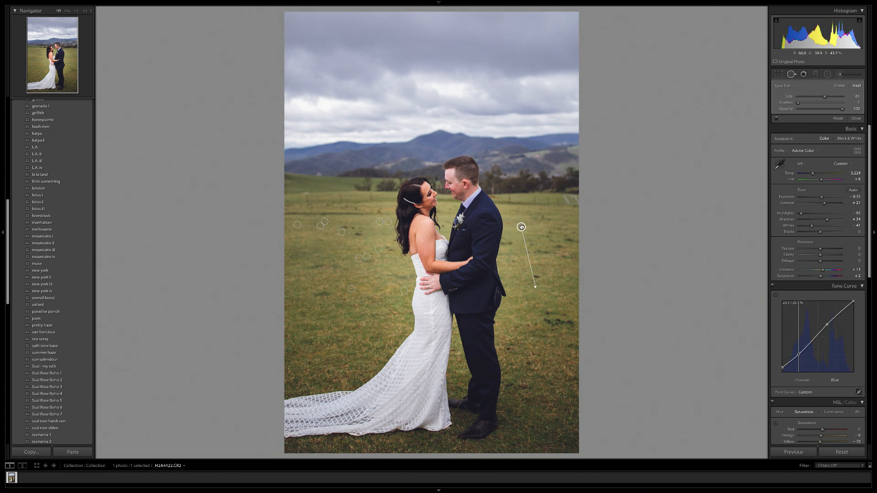
# Heal the dark patches in the grass on the groom's side using a spot size of 61
pyautogui.moveTo(521, 228)
pyautogui.mouseDown()
pyautogui.moveTo(521, 306)
pyautogui.moveTo(534, 276)
pyautogui.mouseUp()
pyautogui.click(510, 243)
pyautogui.click(508, 348)
pyautogui.click(528, 363)
pyautogui.click(546, 312)
pyautogui.moveTo(554, 331); pyautogui.dragTo(562, 320)
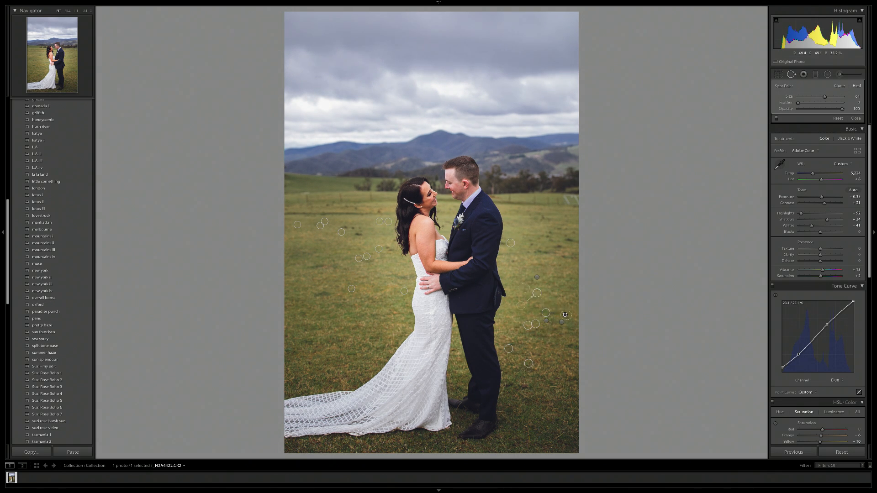
# Heal the remaining grass blemishes on both sides of the couple and finish the spot removal
pyautogui.click(512, 261)
pyautogui.click(532, 247)
pyautogui.click(571, 233)
pyautogui.click(341, 232)
pyautogui.click(352, 228)
pyautogui.click(392, 241)
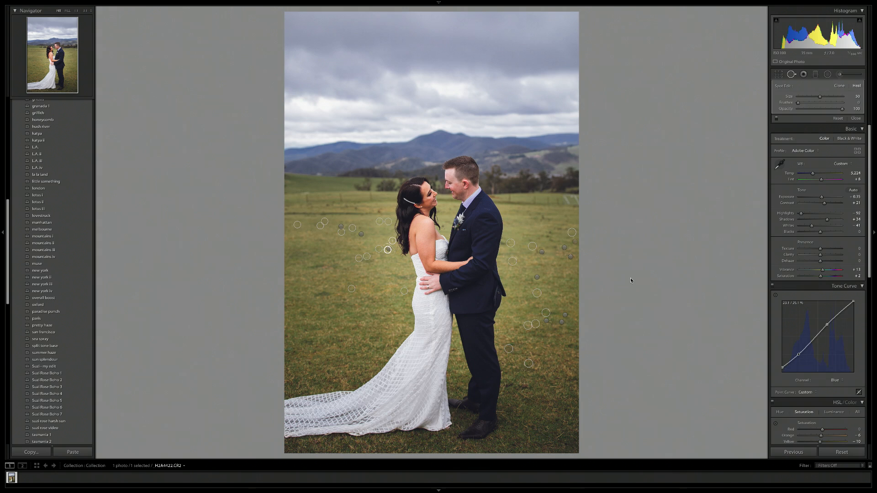
pyautogui.click(560, 231)
pyautogui.press('q')
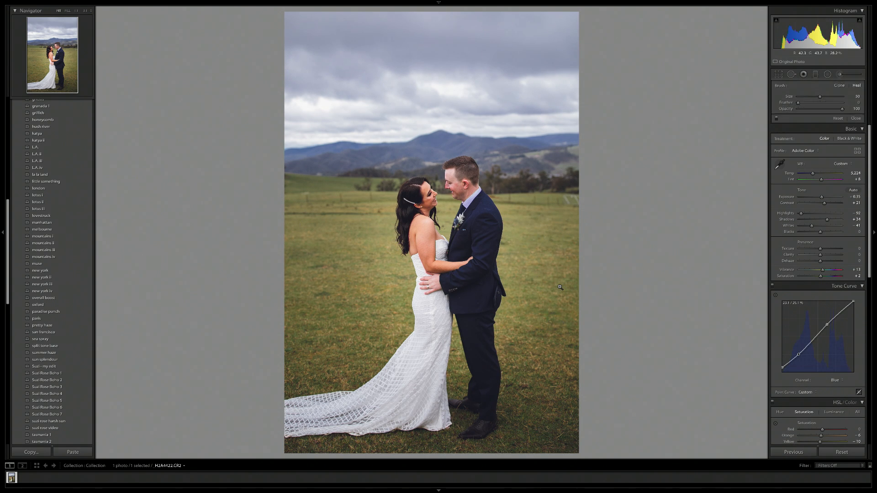